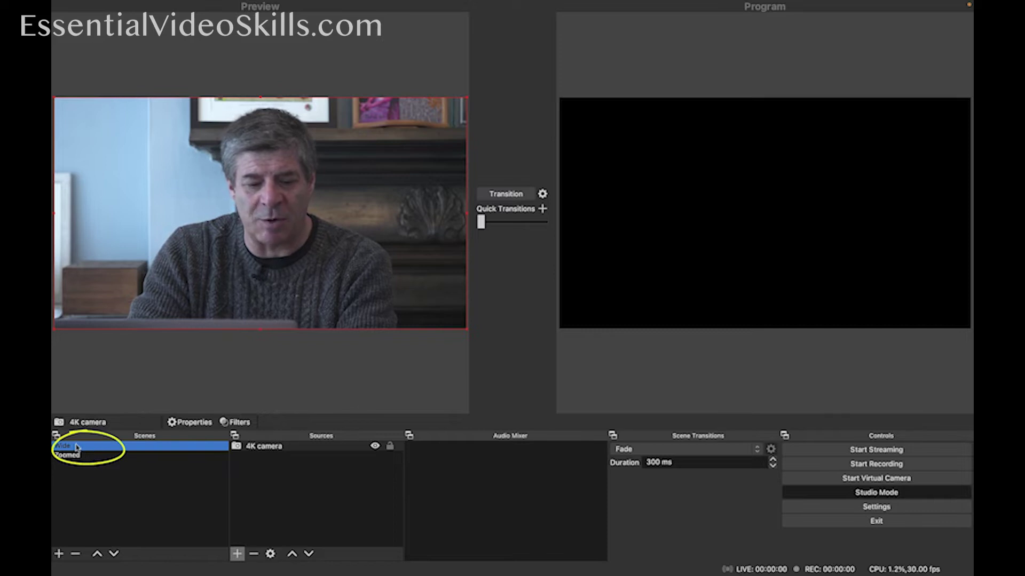
# Step: Send Wide live, then load Zoomed into Preview and reframe the 4K camera closer on the face
pyautogui.click(507, 194)
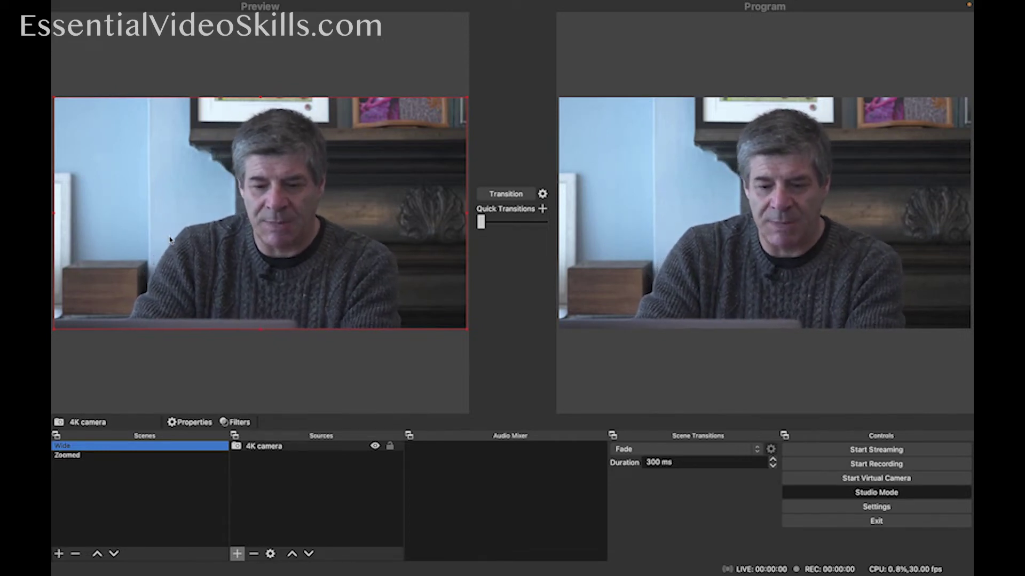
pyautogui.click(86, 457)
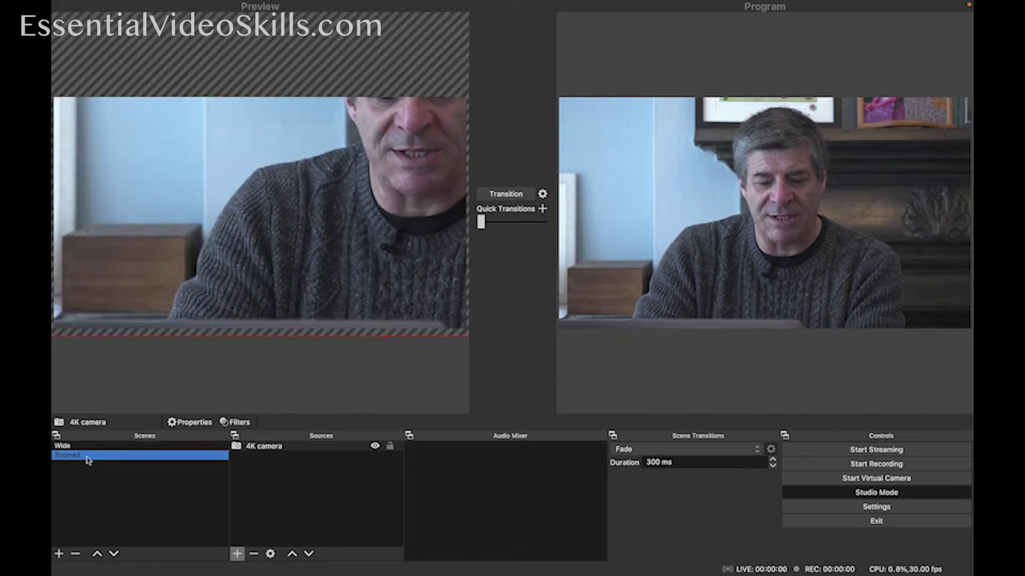
pyautogui.moveTo(329, 214); pyautogui.dragTo(167, 318)
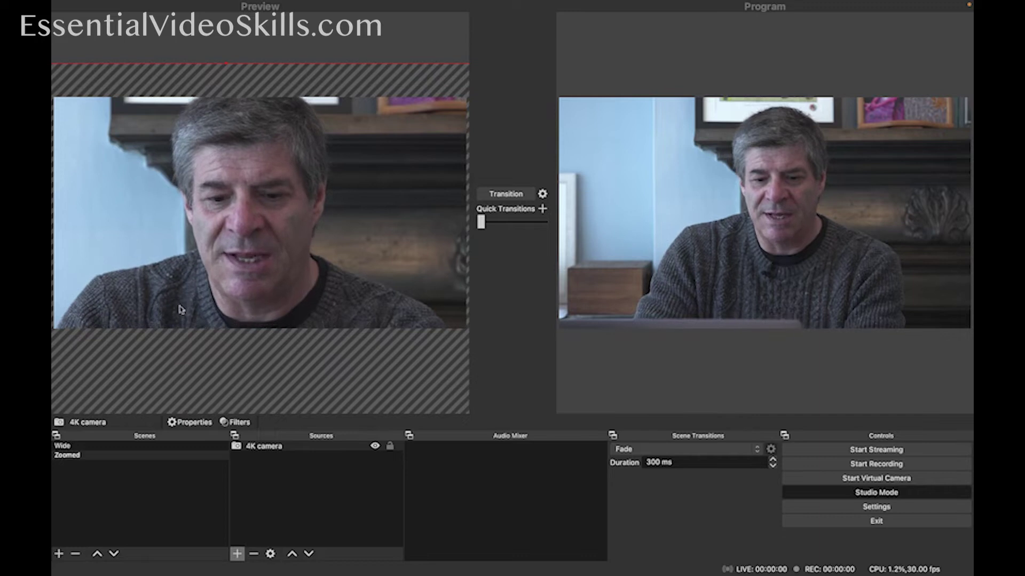
# Step: Take the Zoomed scene live and alternate Program between the Zoomed and Wide shots
pyautogui.click(508, 195)
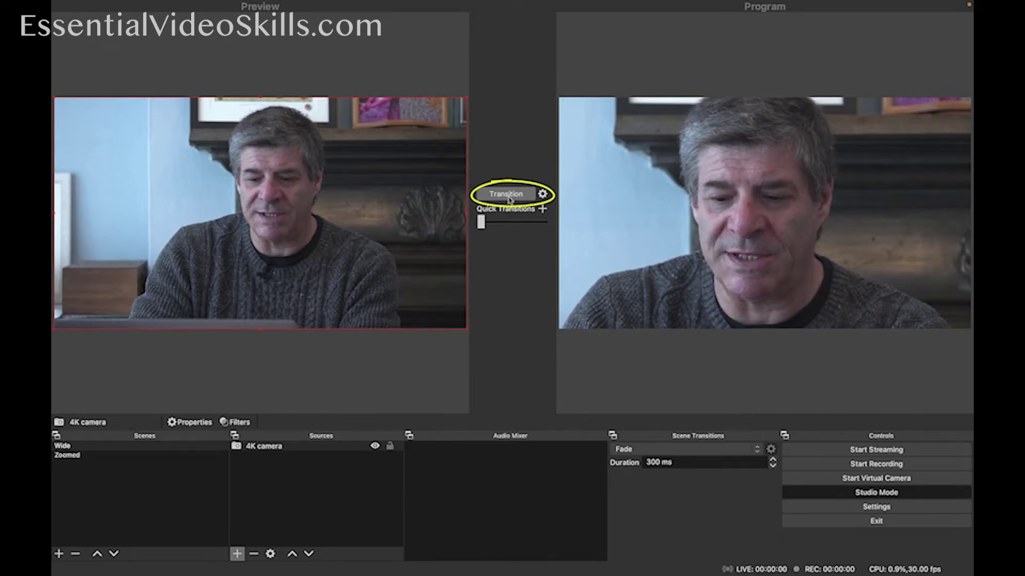
pyautogui.click(507, 198)
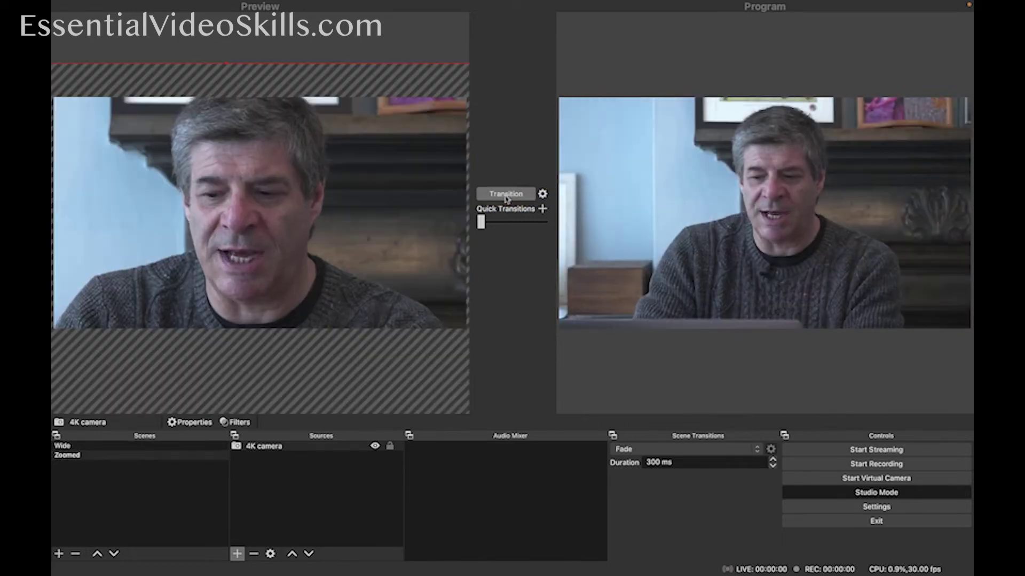
pyautogui.click(507, 199)
pyautogui.click(507, 198)
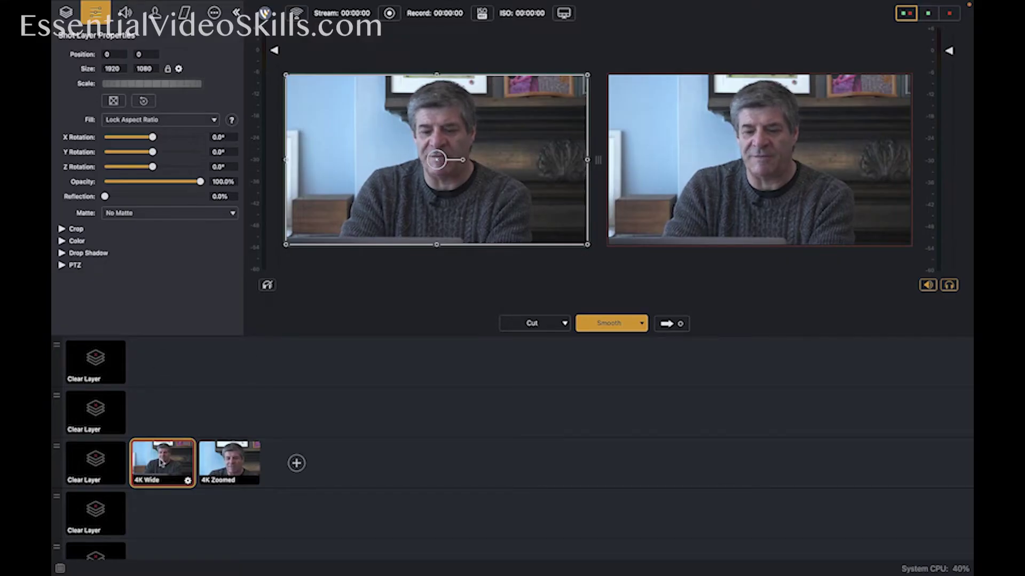
pyautogui.click(232, 462)
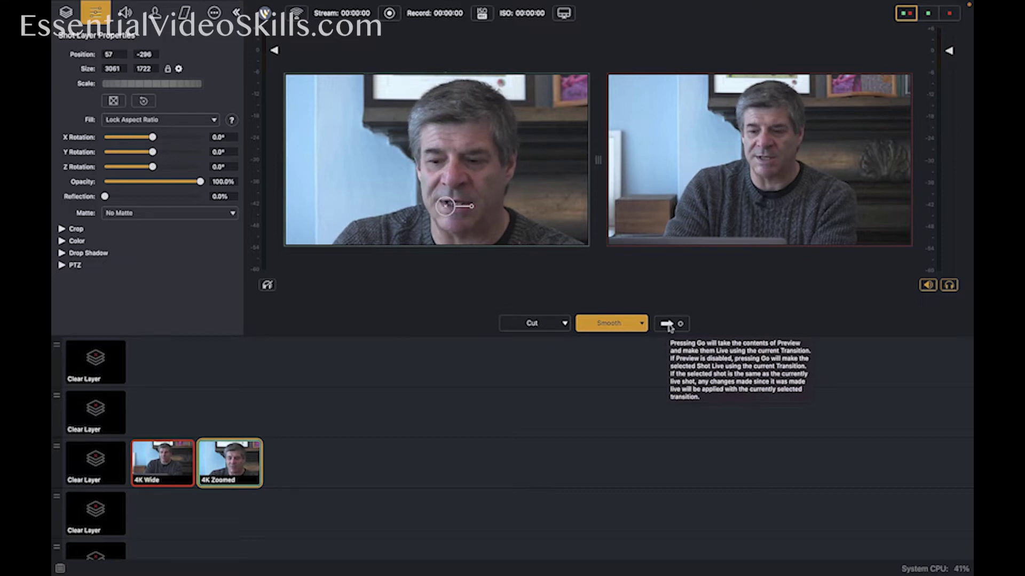
pyautogui.click(667, 324)
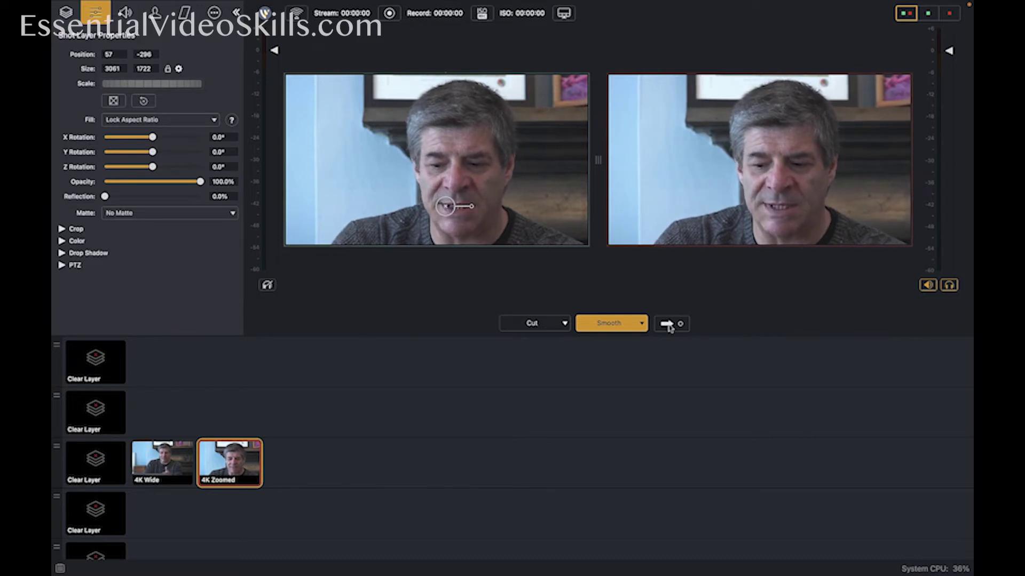
pyautogui.click(161, 462)
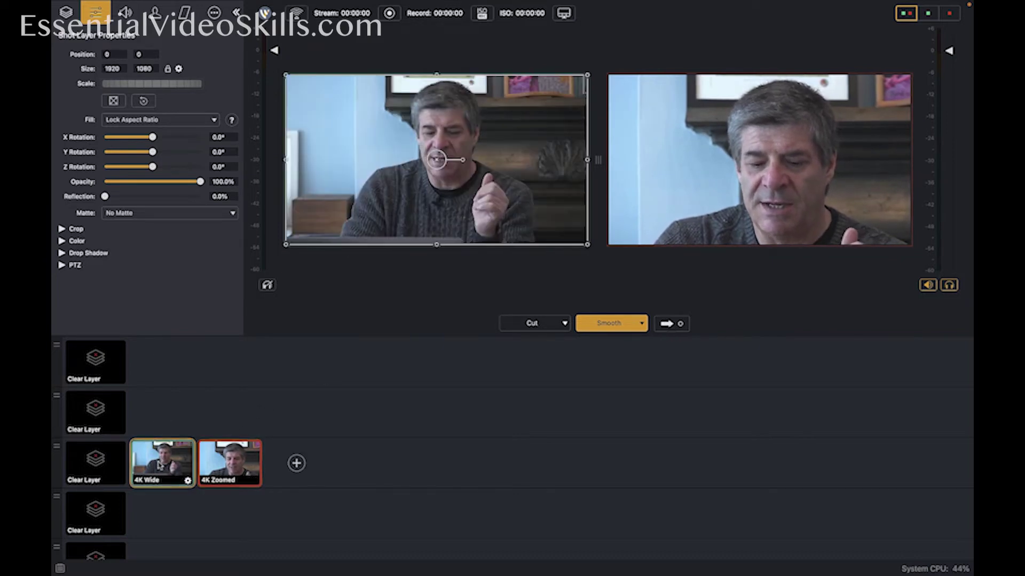
pyautogui.click(667, 326)
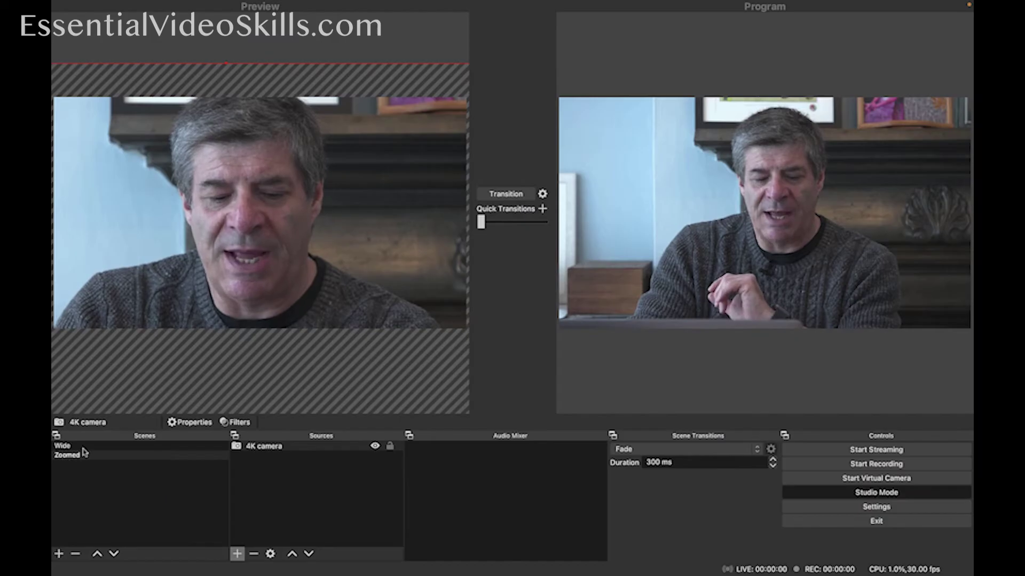
# Step: Load the Wide scene into Preview so Preview and Program both show it
pyautogui.click(83, 448)
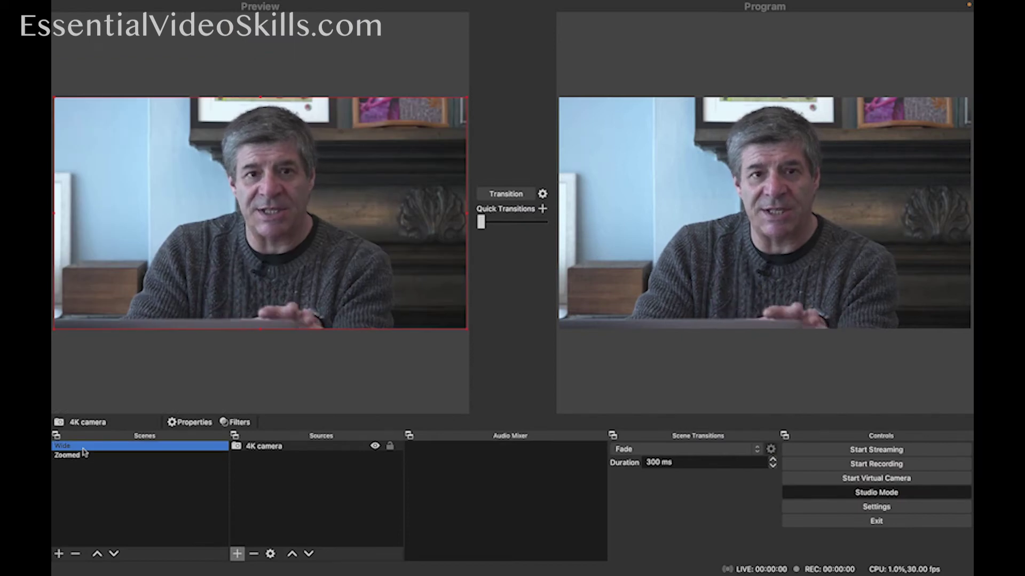
pyautogui.doubleClick(276, 448)
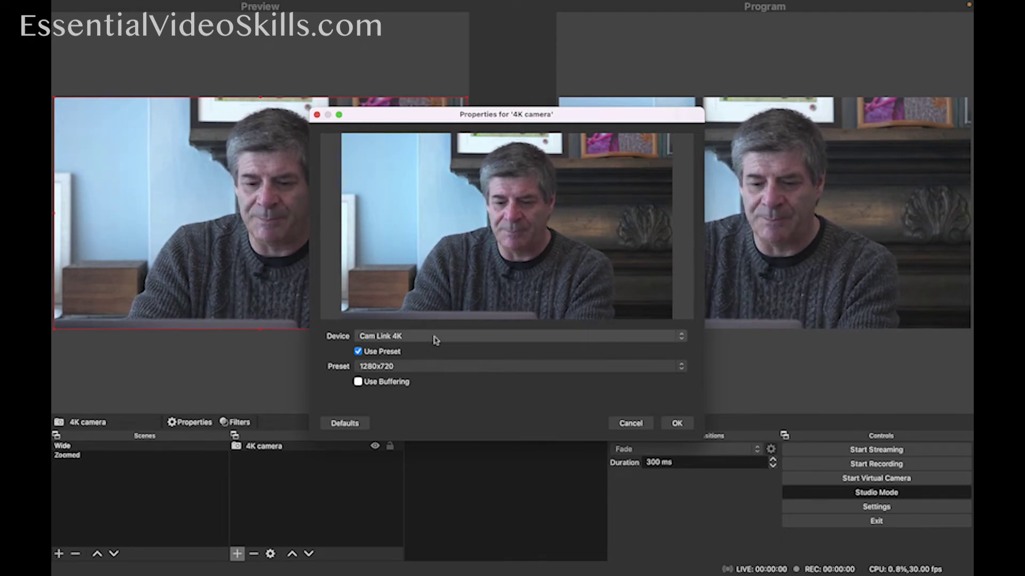
pyautogui.click(432, 366)
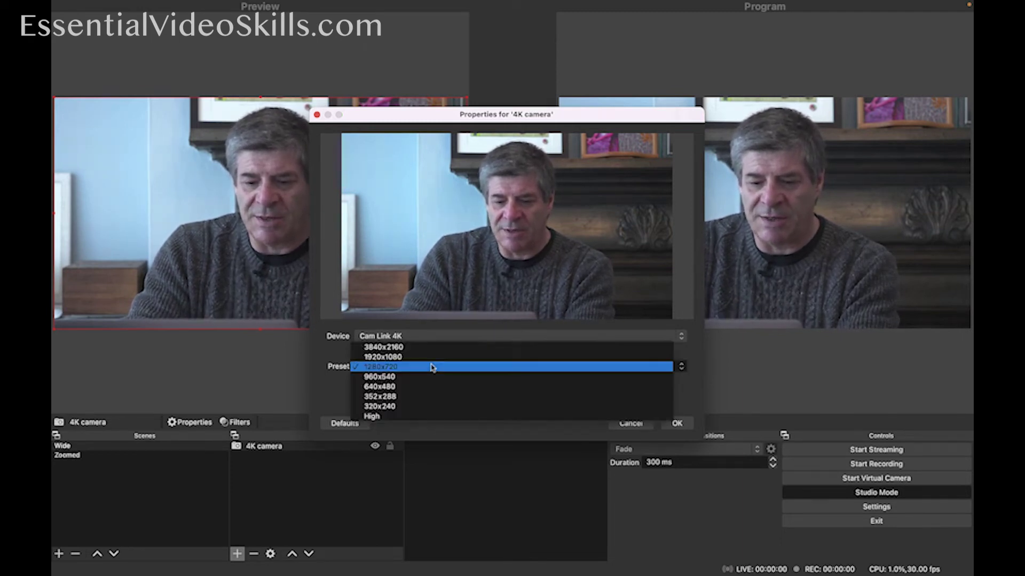
pyautogui.click(430, 348)
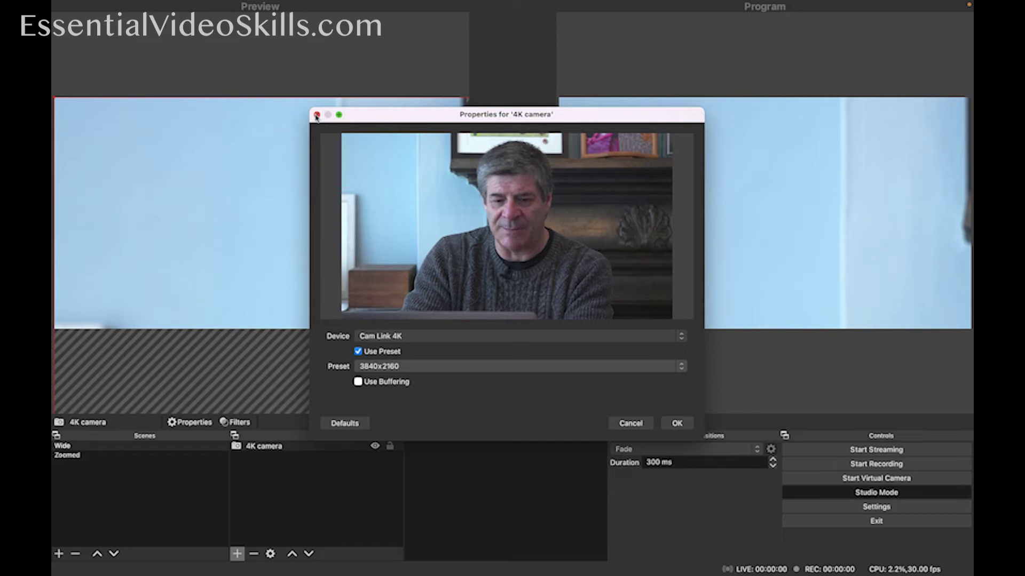
pyautogui.click(631, 424)
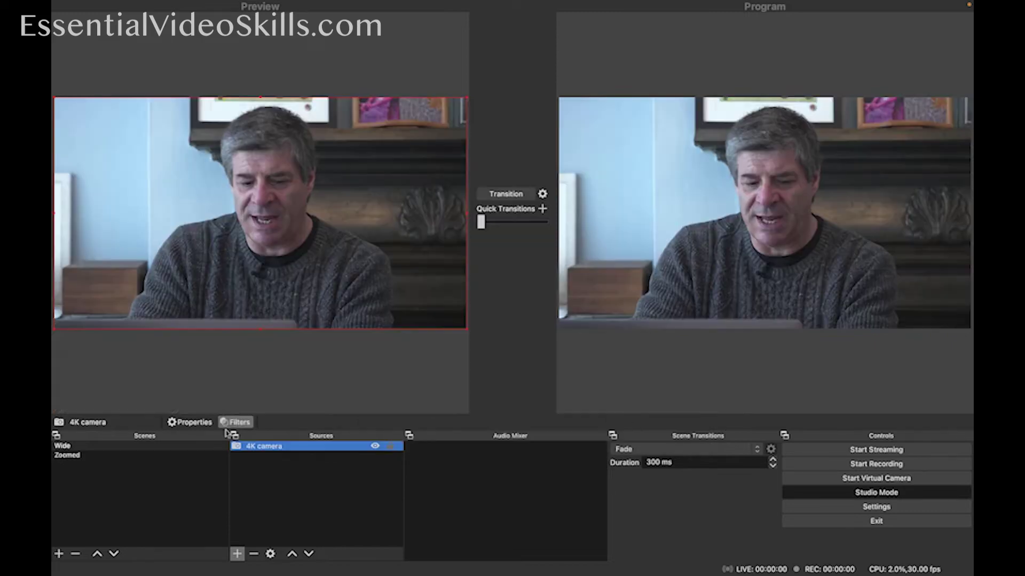
# Step: Create a 'New camera' scene and add a video capture device source named 4K camera 2
pyautogui.click(59, 554)
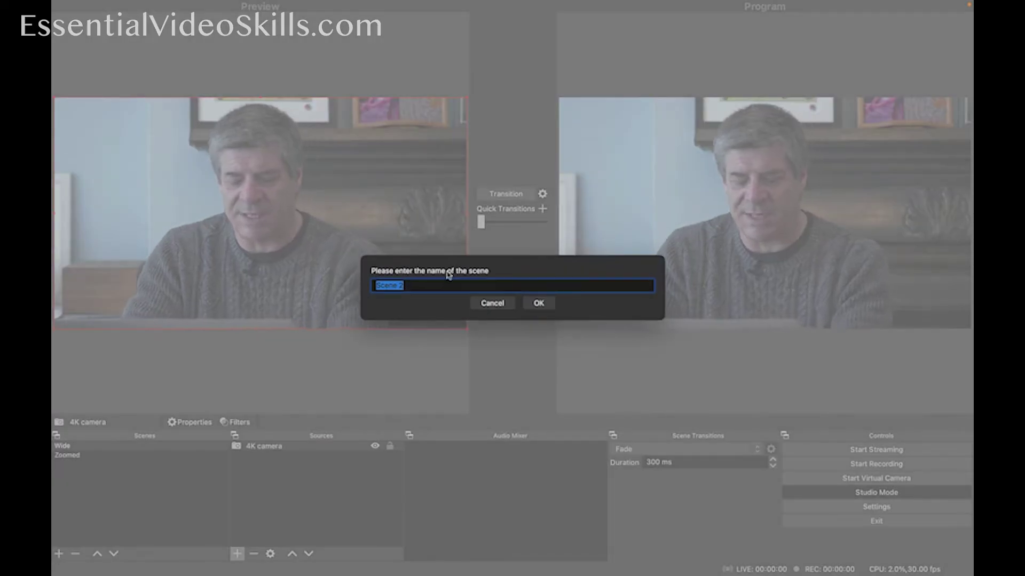
pyautogui.write('New ca')
pyautogui.write('mera')
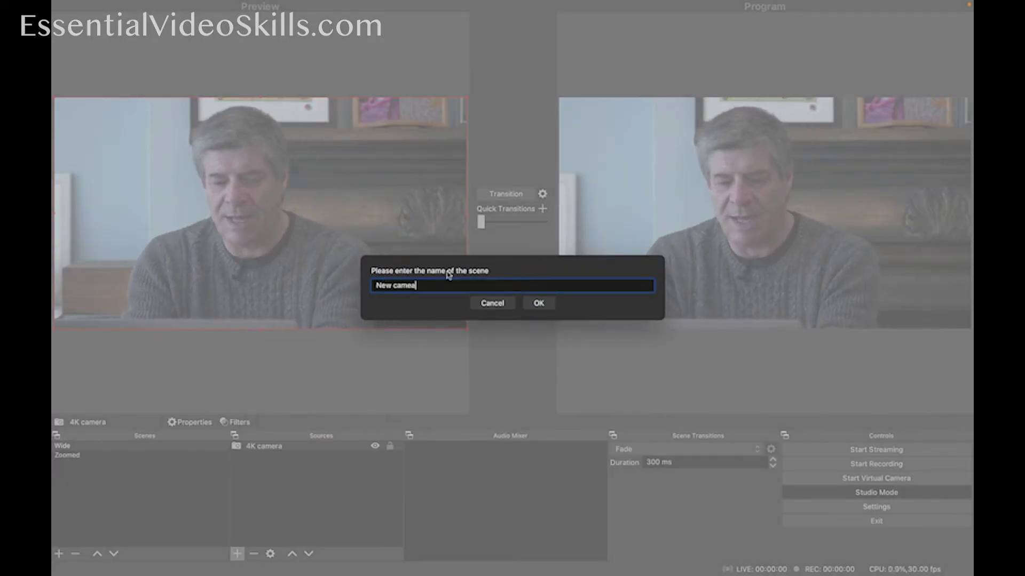
pyautogui.press('Return')
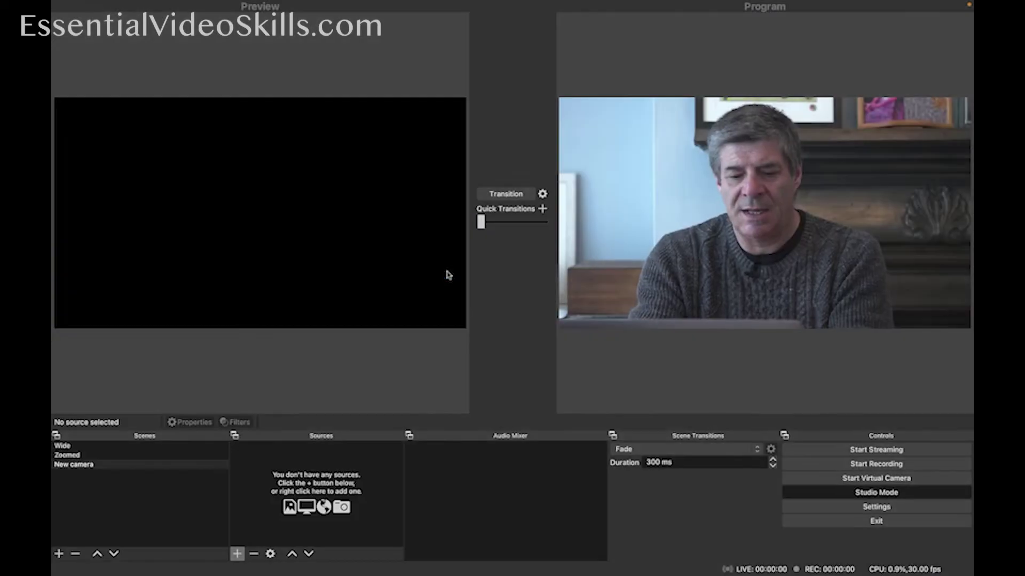
pyautogui.click(237, 556)
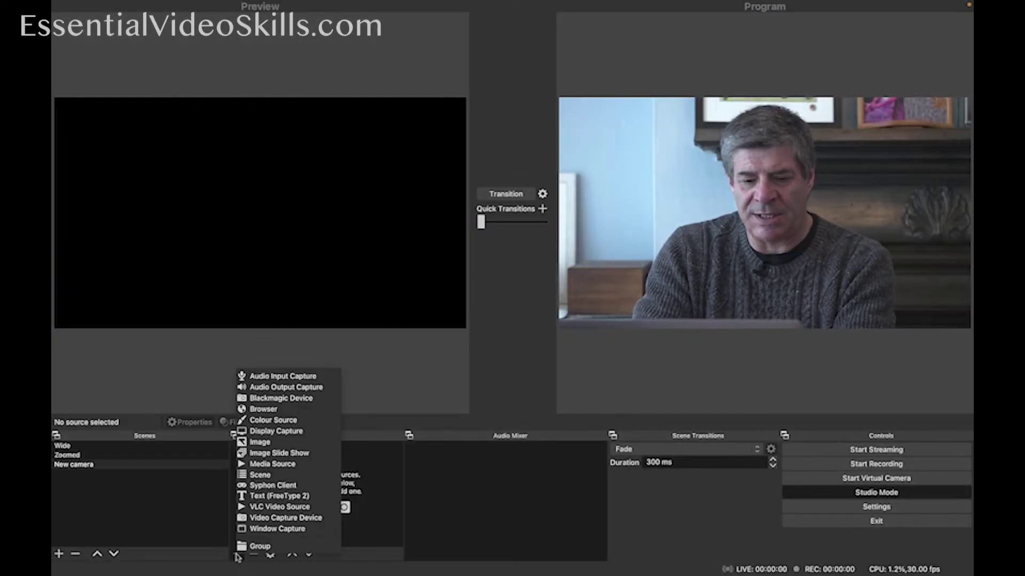
pyautogui.click(258, 519)
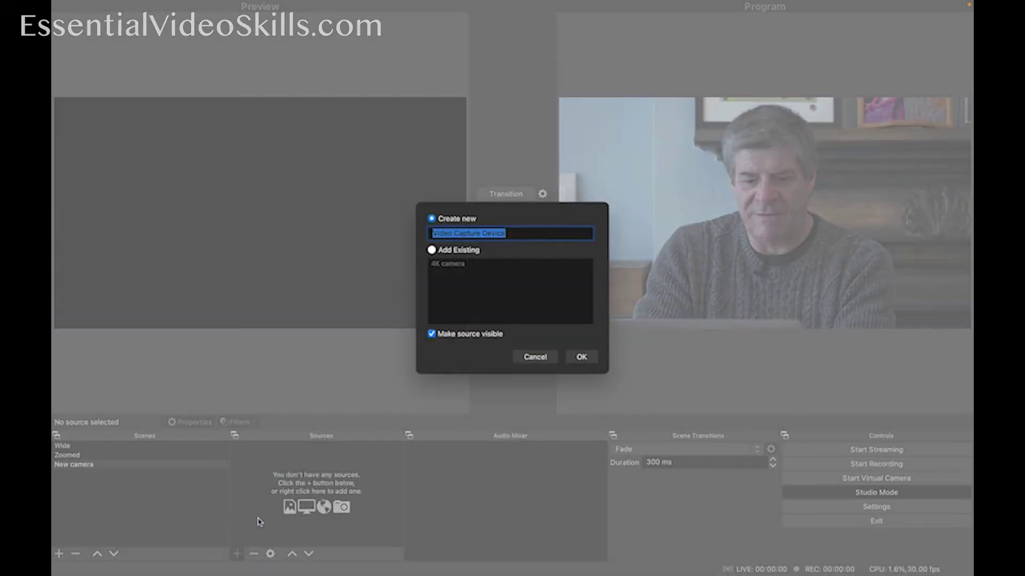
pyautogui.write('4K camera 2')
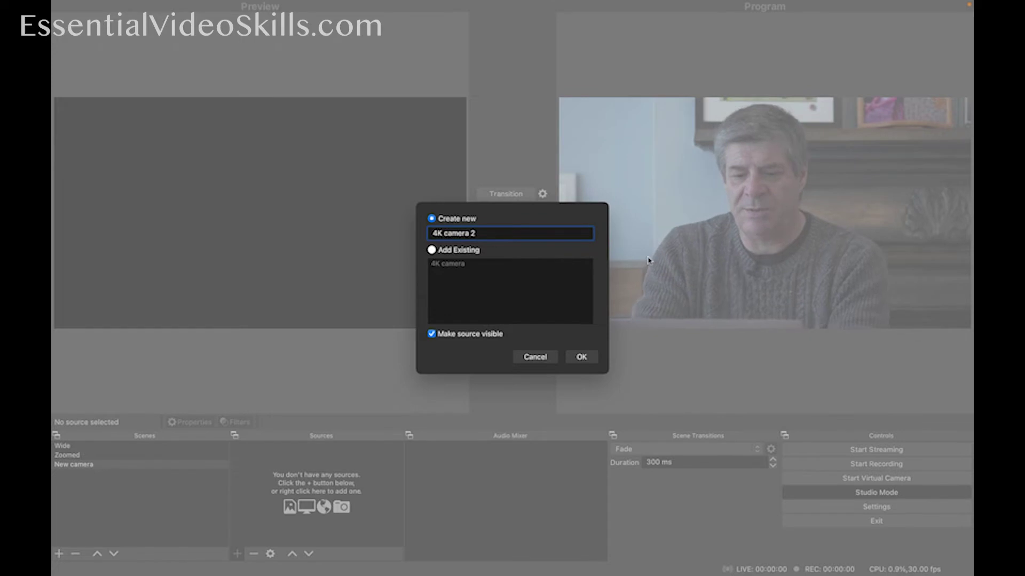
pyautogui.click(581, 357)
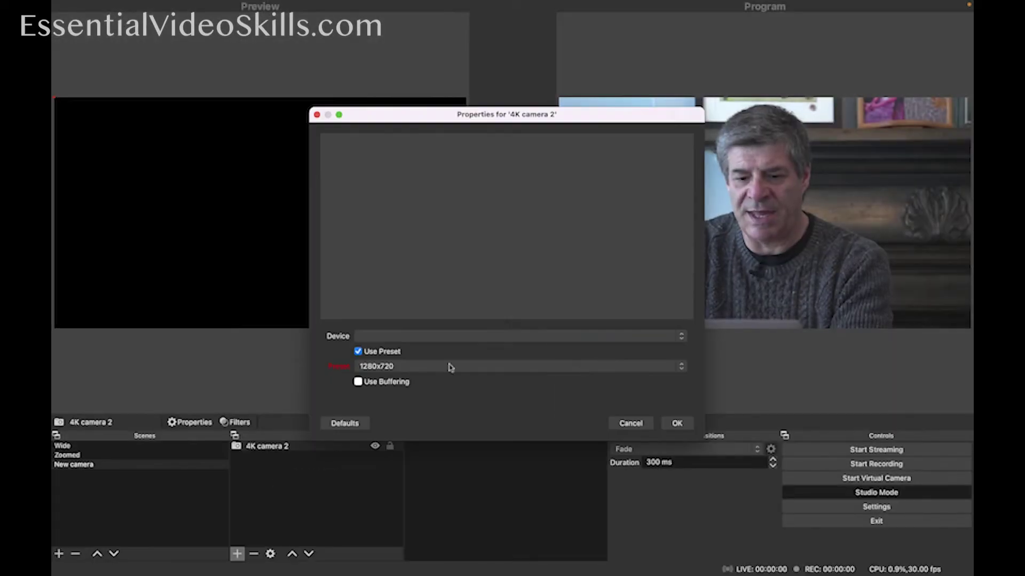
# Step: Set the 4K camera 2 device to Cam Link 4K with the 3840x2160 preset and confirm
pyautogui.click(448, 367)
pyautogui.click(435, 335)
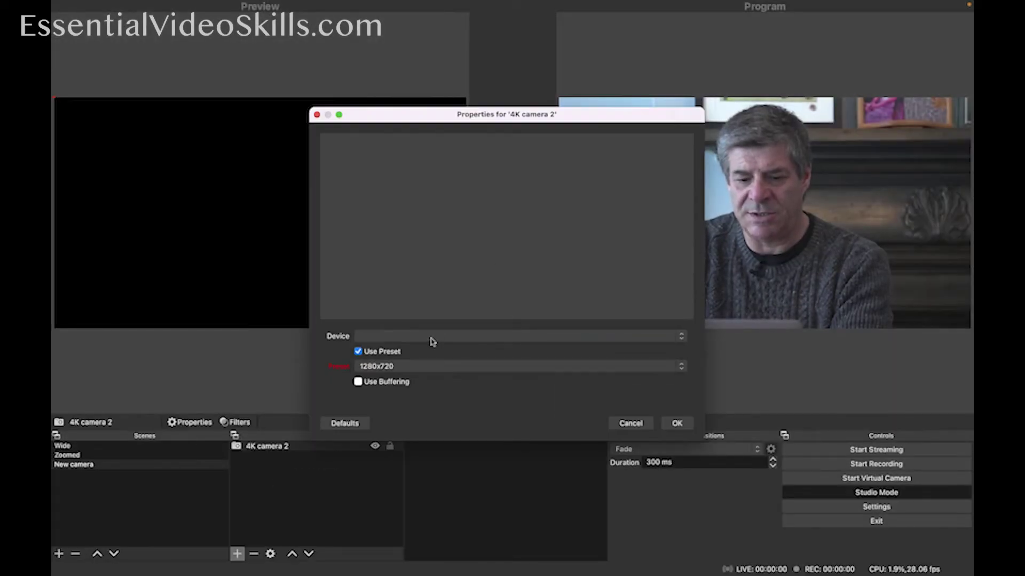
pyautogui.click(433, 336)
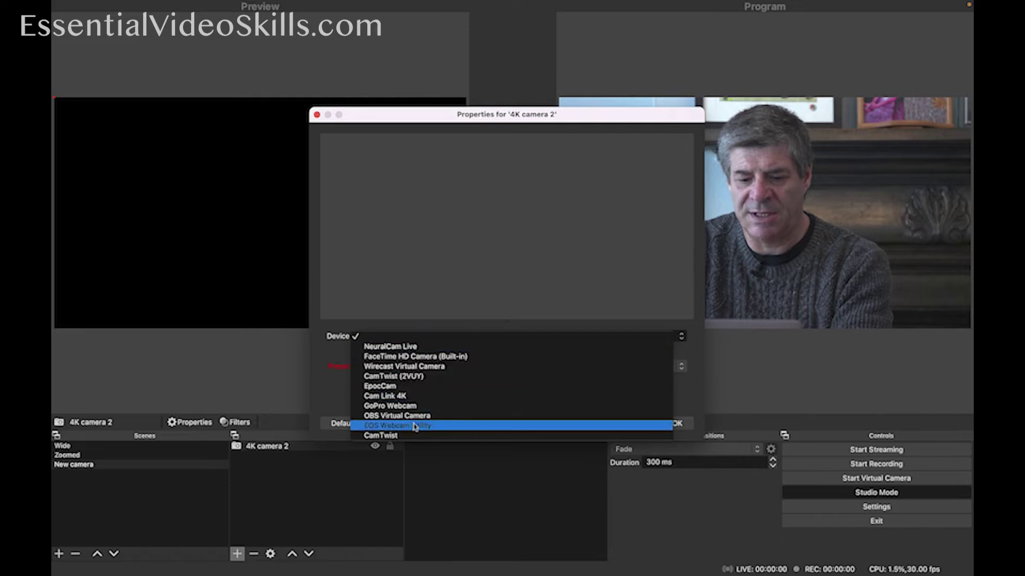
pyautogui.click(406, 396)
pyautogui.click(397, 366)
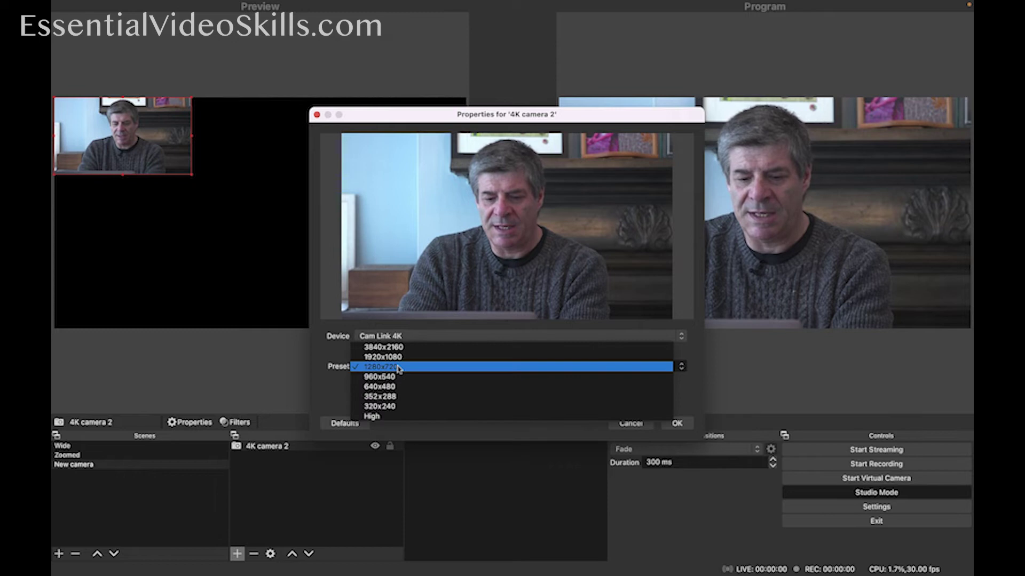
pyautogui.click(398, 347)
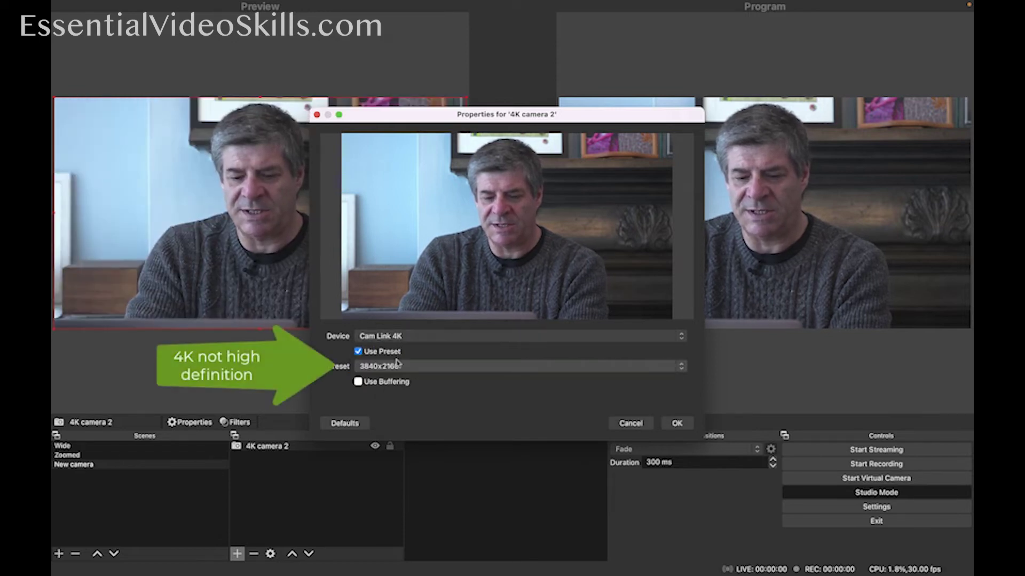
pyautogui.click(389, 367)
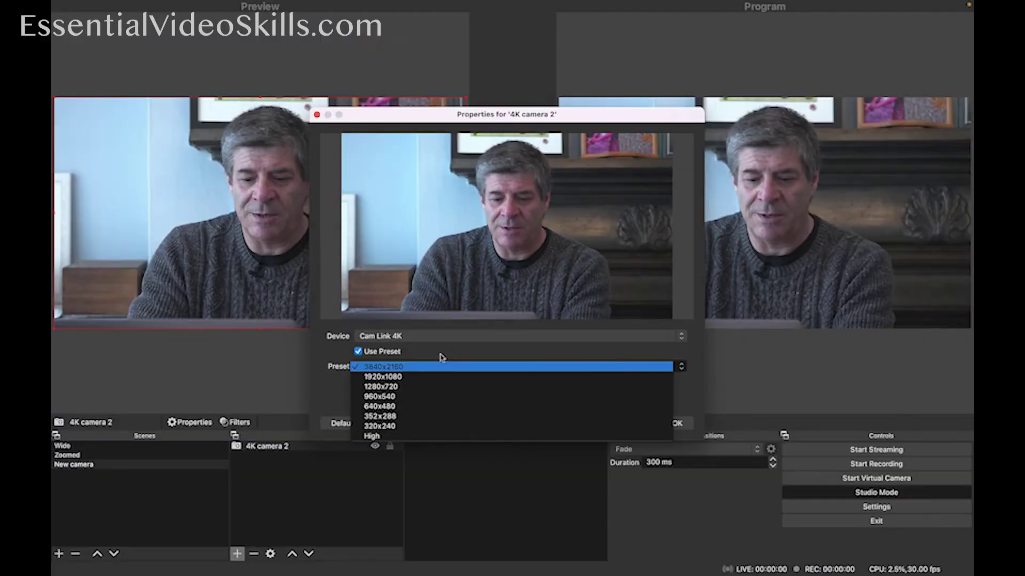
pyautogui.click(442, 358)
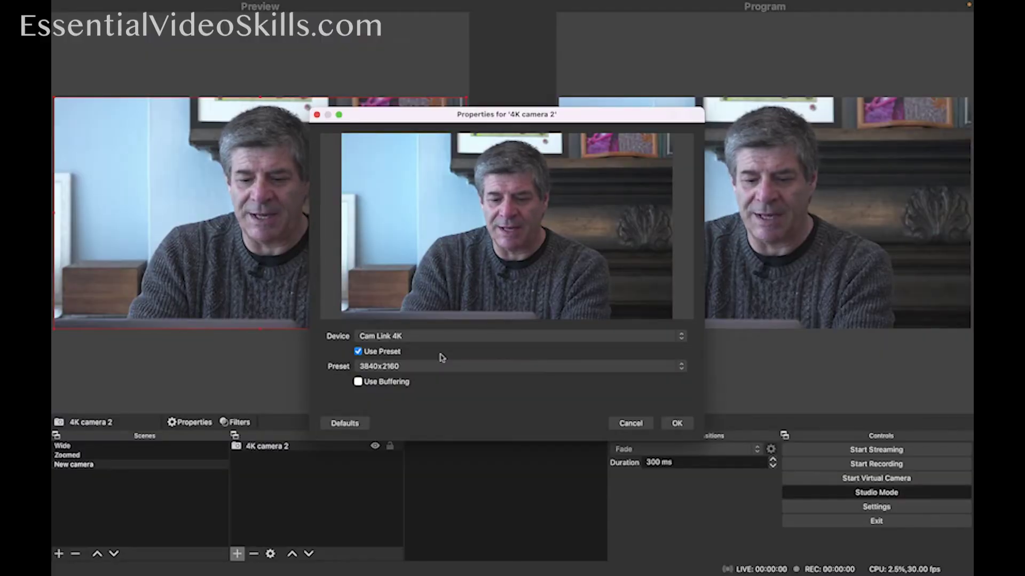
pyautogui.click(678, 424)
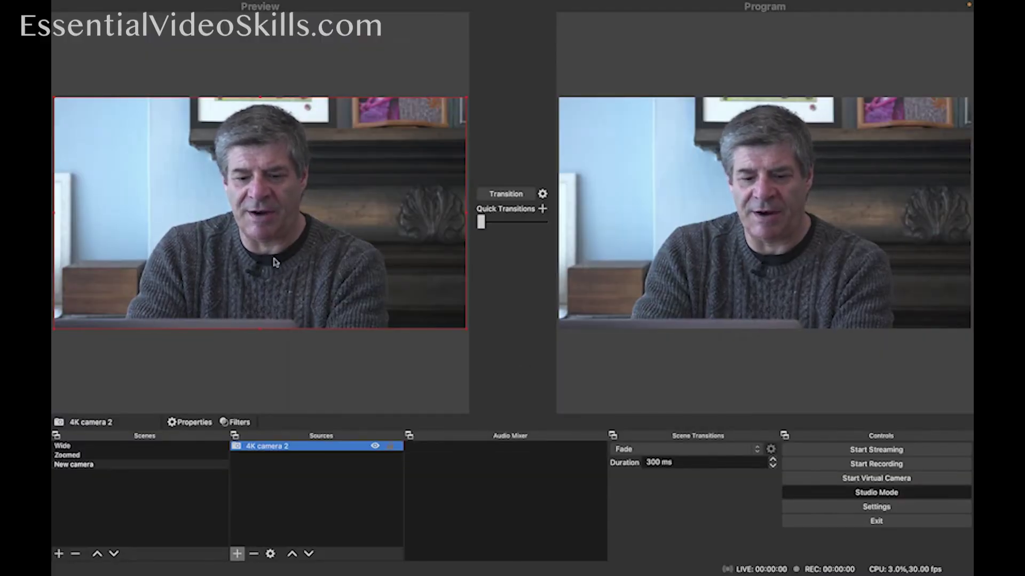
# Step: Duplicate the New camera scene and name the copy 'New camera Zoomed'
pyautogui.rightClick(75, 465)
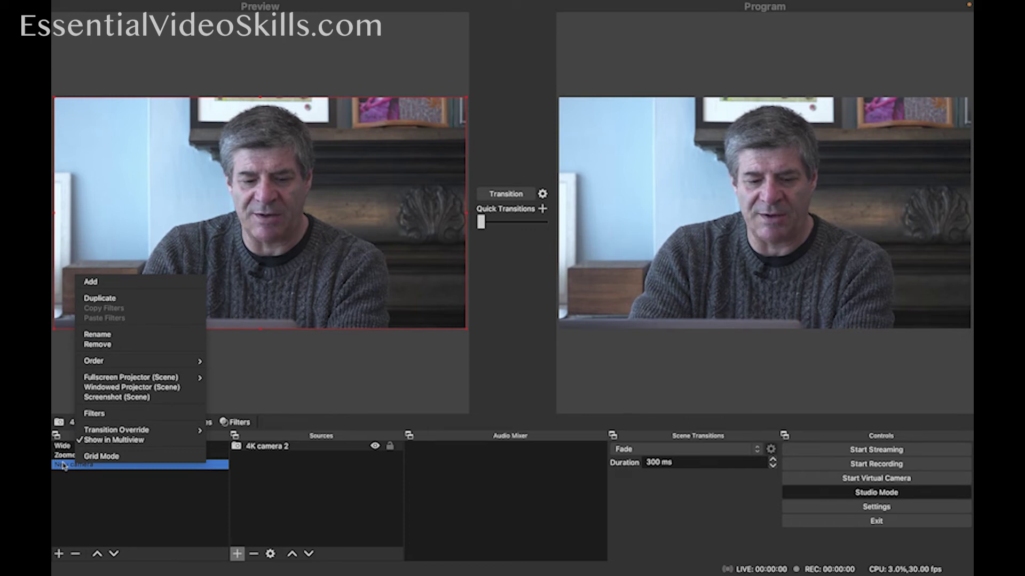
pyautogui.click(117, 300)
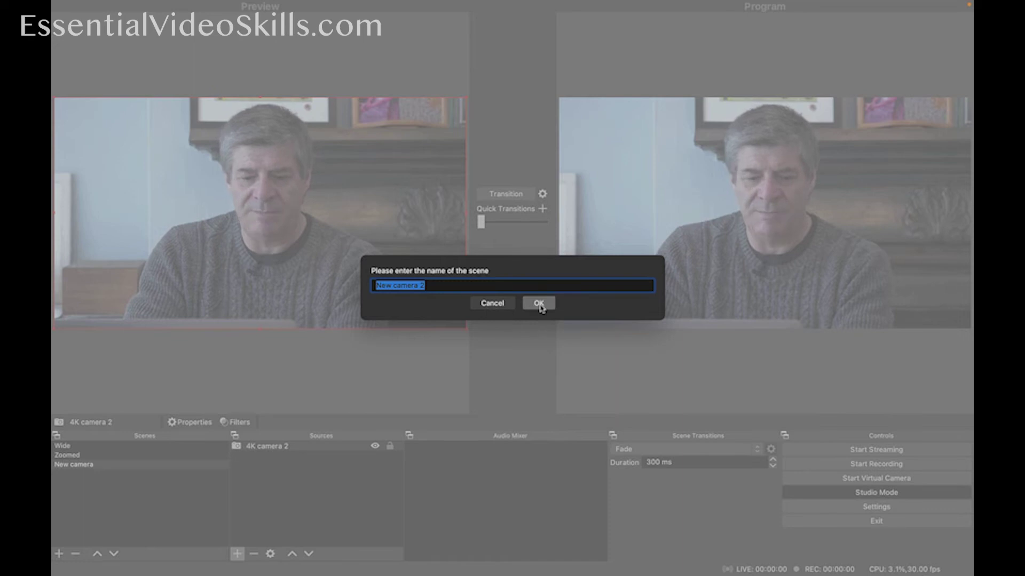
pyautogui.click(435, 286)
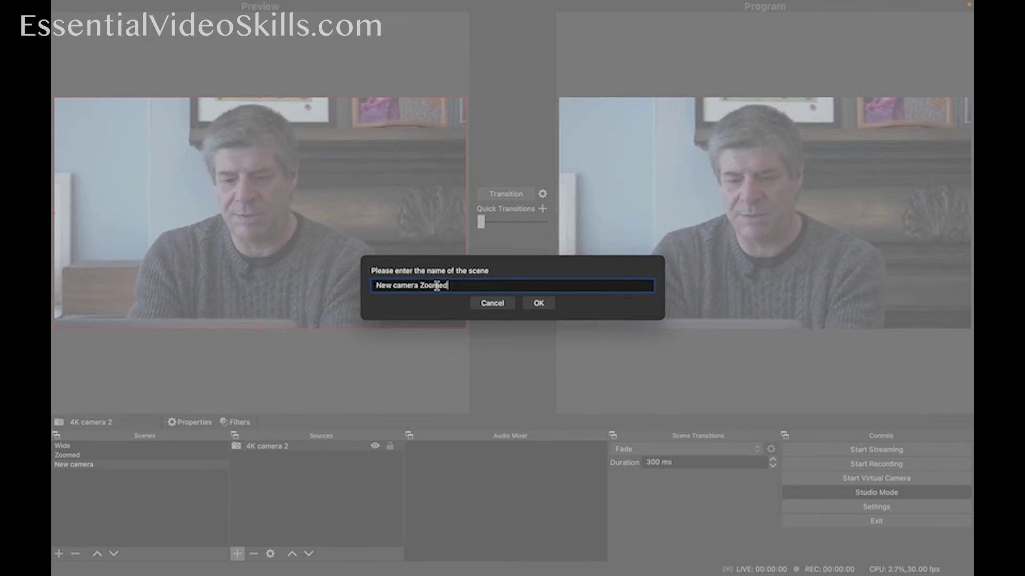
pyautogui.write('Zoomed')
pyautogui.click(539, 303)
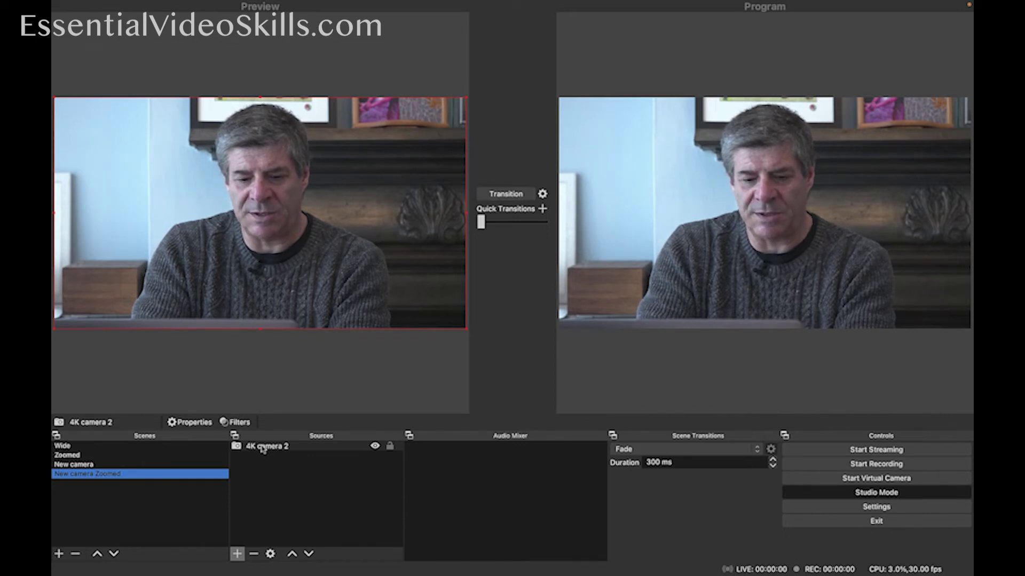
# Step: Enlarge the 4K camera 2 image in New camera Zoomed and shift it left
pyautogui.moveTo(467, 328)
pyautogui.mouseDown()
pyautogui.moveTo(565, 393)
pyautogui.moveTo(403, 313)
pyautogui.moveTo(505, 376)
pyautogui.mouseUp()
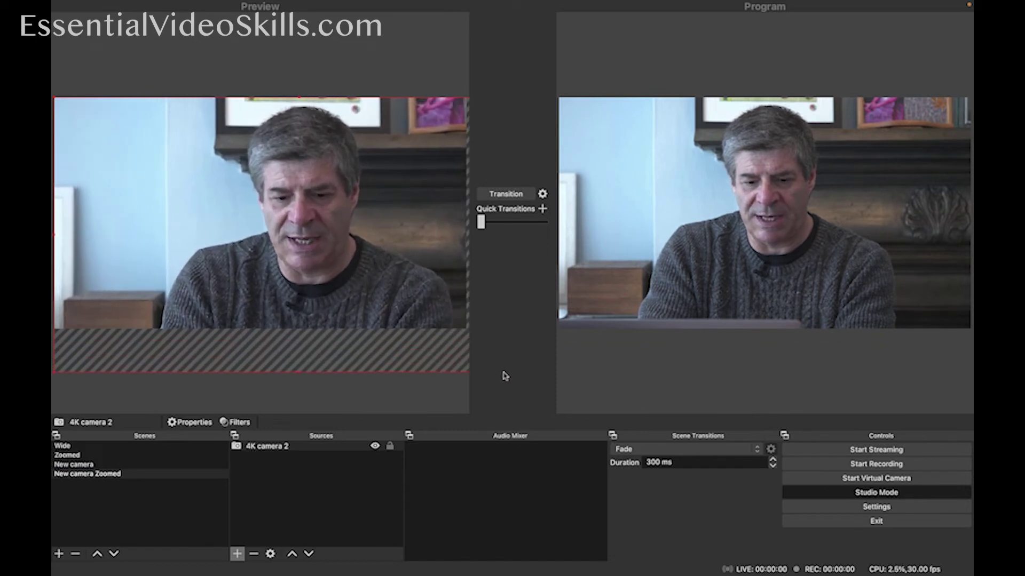
pyautogui.moveTo(328, 197); pyautogui.dragTo(296, 197)
pyautogui.rightClick(397, 302)
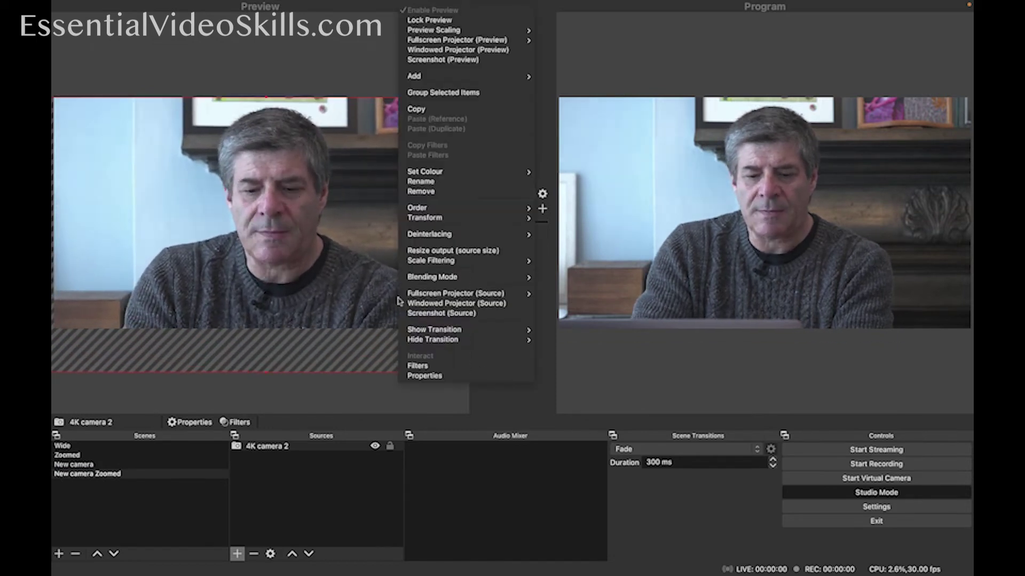
pyautogui.moveTo(513, 218)
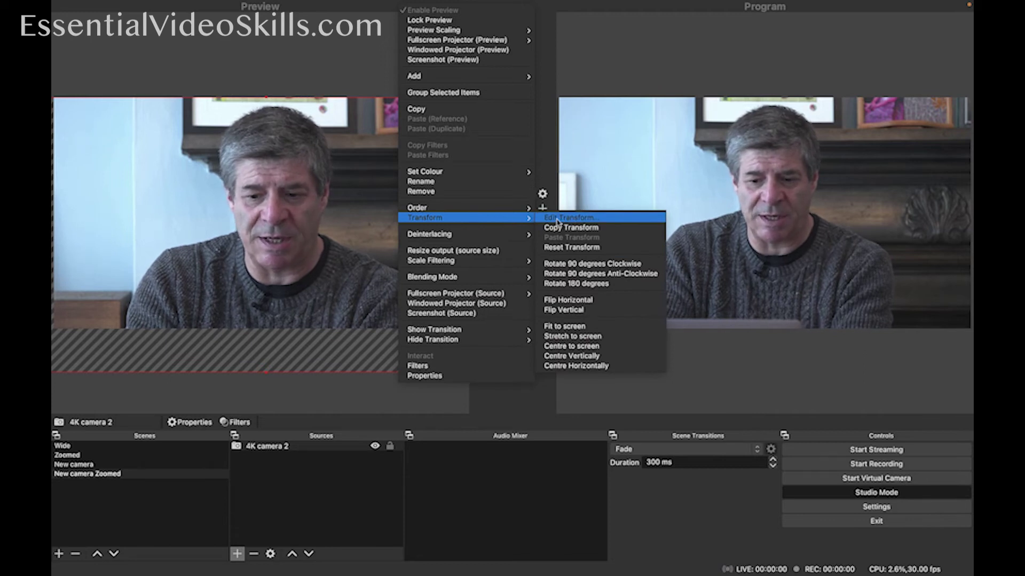
# Step: In Edit Transform, fine-tune the horizontal position and keep the width at 4564
pyautogui.click(556, 221)
pyautogui.click(519, 189)
pyautogui.click(520, 189)
pyautogui.click(519, 188)
pyautogui.click(519, 188)
pyautogui.click(519, 189)
pyautogui.click(520, 226)
pyautogui.click(520, 233)
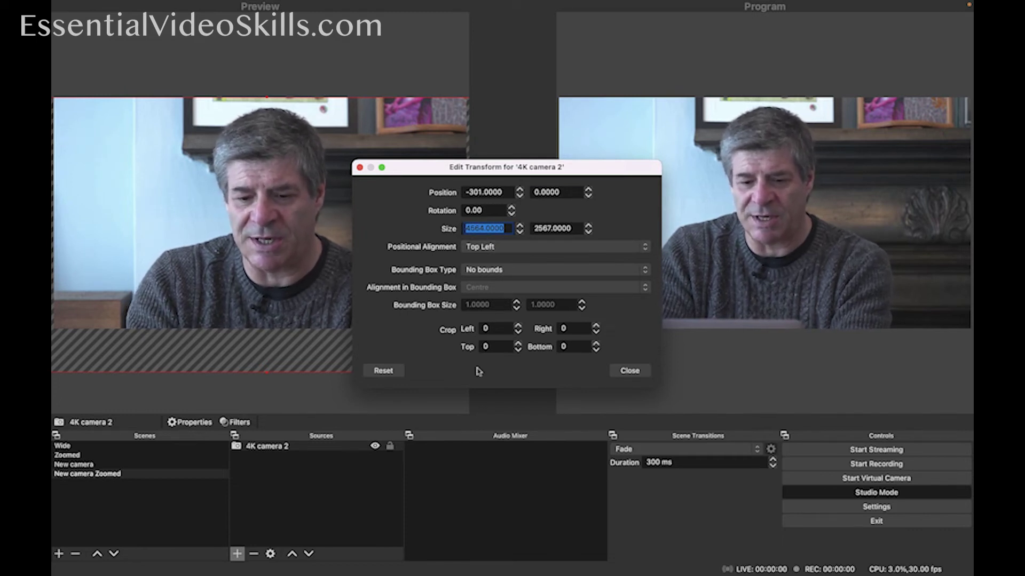
pyautogui.click(630, 370)
# Step: Nudge the camera image left for a tighter framing, then preview the New camera scene
pyautogui.moveTo(288, 242)
pyautogui.mouseDown()
pyautogui.moveTo(264, 241)
pyautogui.moveTo(277, 242)
pyautogui.mouseUp()
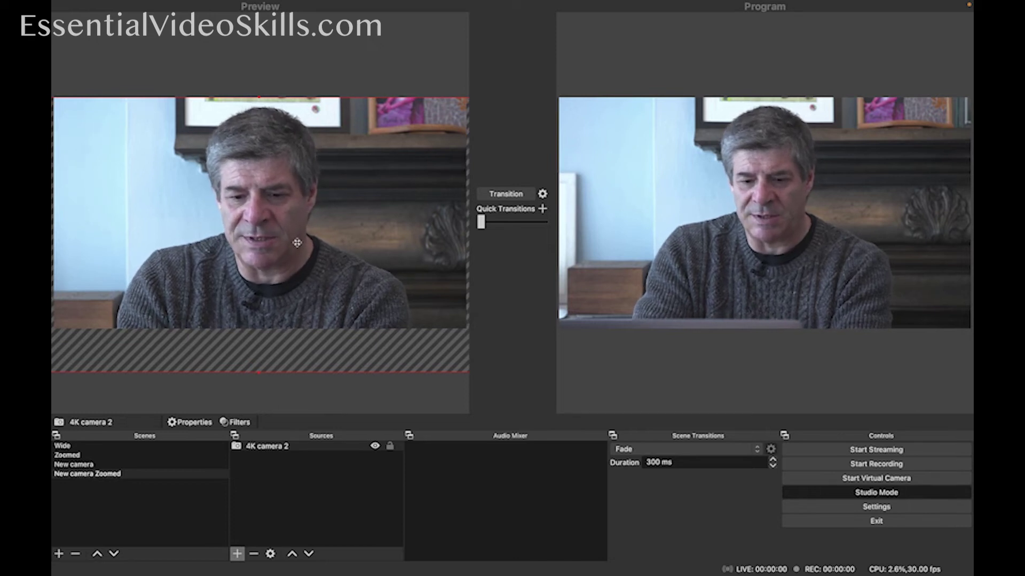
pyautogui.moveTo(292, 245); pyautogui.dragTo(321, 241)
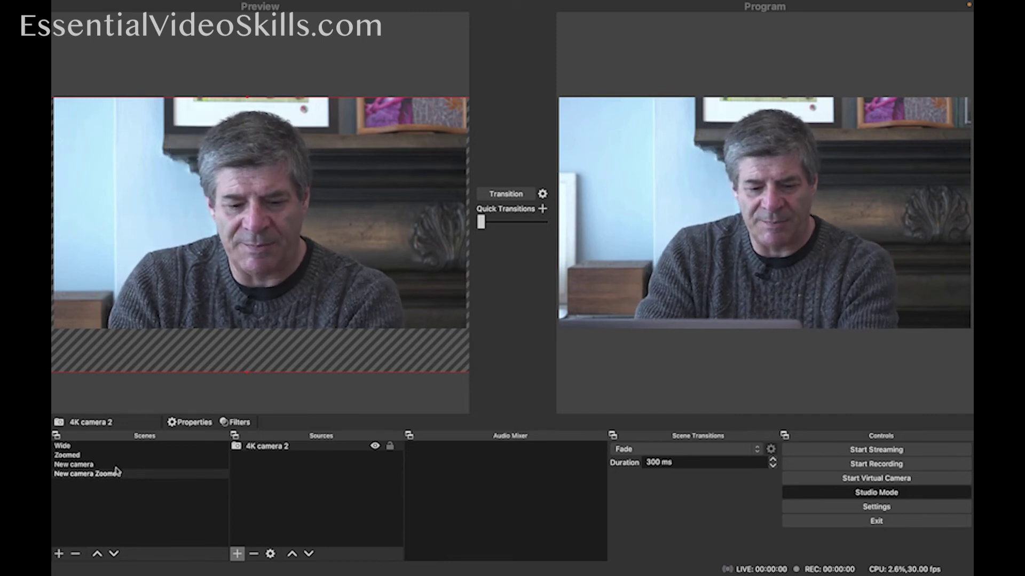
pyautogui.click(114, 468)
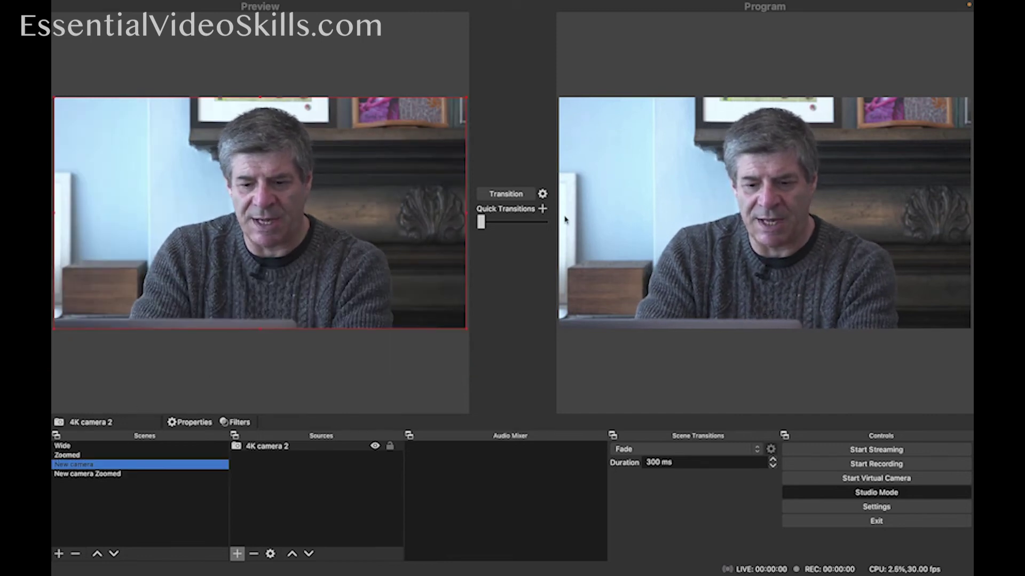
# Step: Preview Wide, then New camera Zoomed, and send New camera Zoomed live to Program
pyautogui.press('Up')
pyautogui.press('Up')
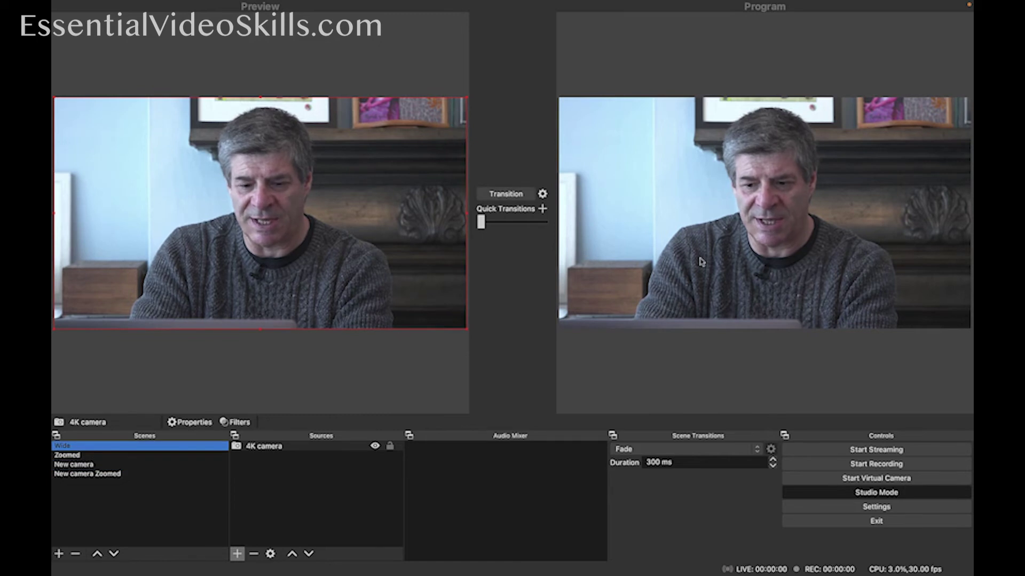
pyautogui.click(75, 474)
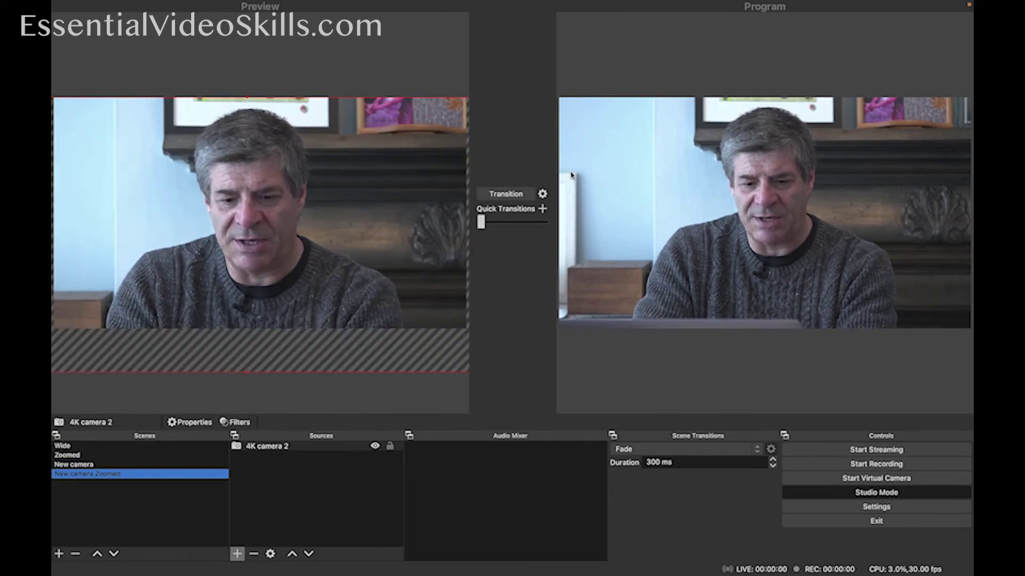
pyautogui.click(507, 195)
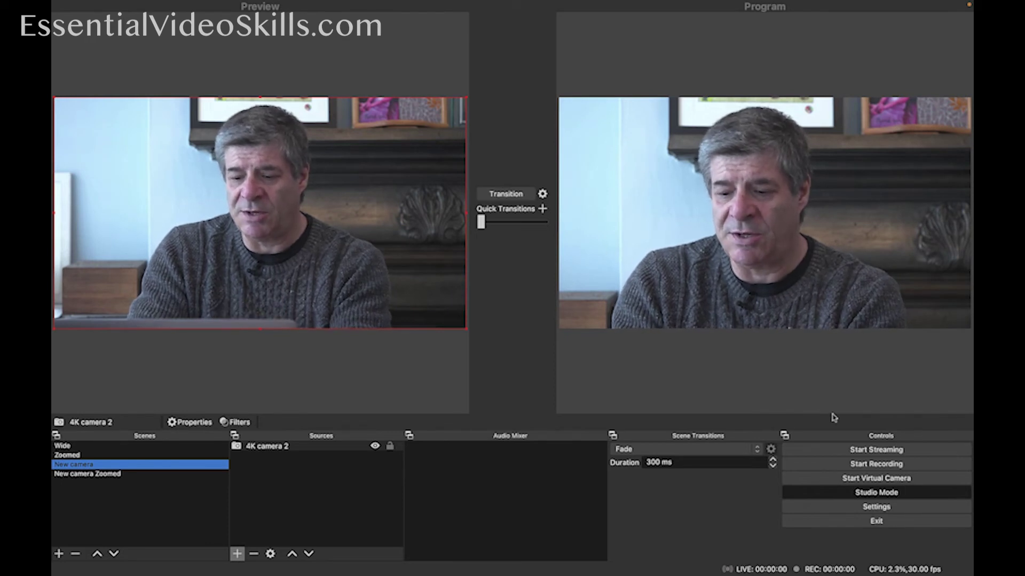
# Step: Set the scene transition type to Cut
pyautogui.click(759, 451)
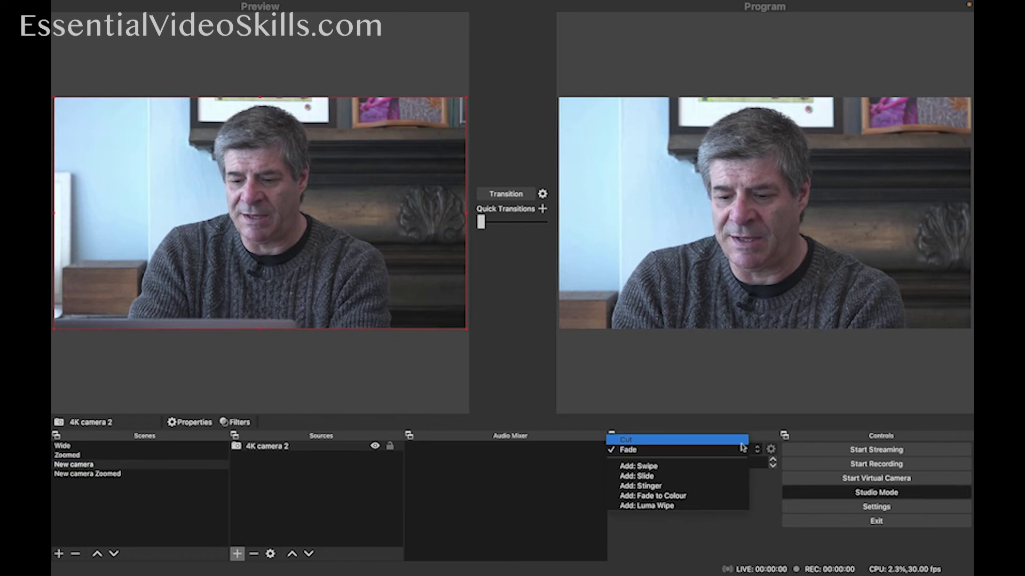
pyautogui.click(623, 435)
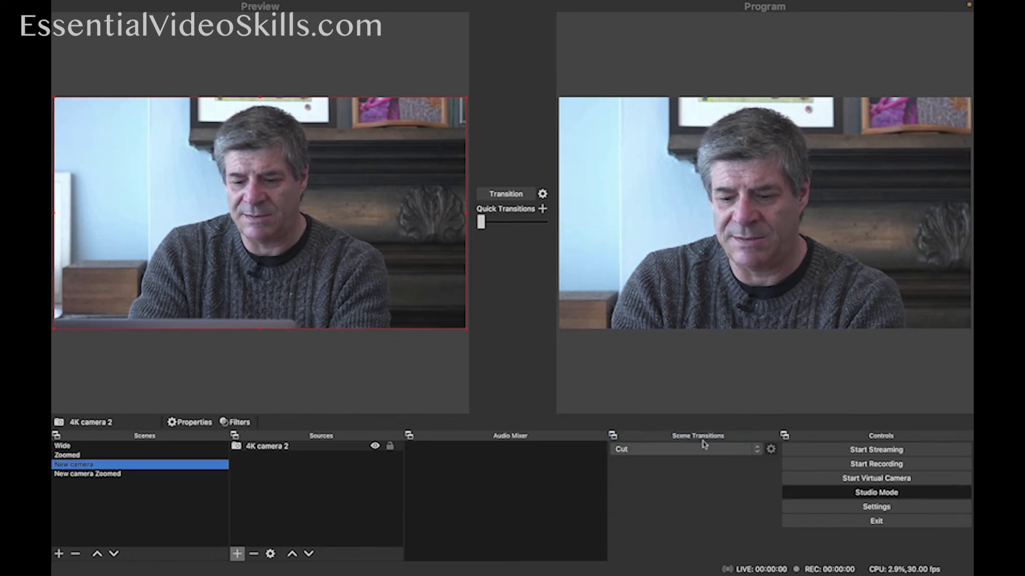
pyautogui.click(758, 451)
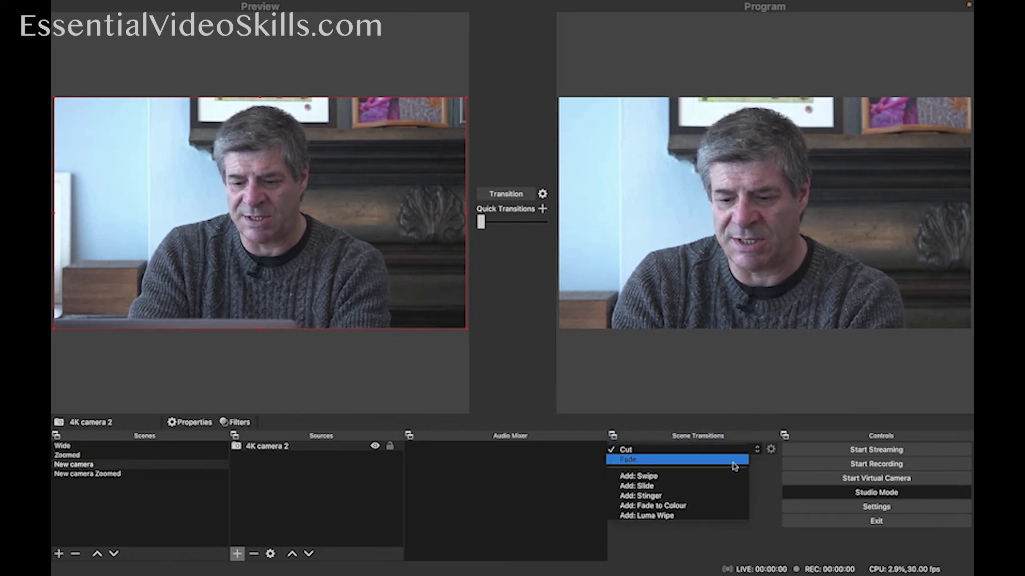
pyautogui.click(735, 463)
pyautogui.click(754, 451)
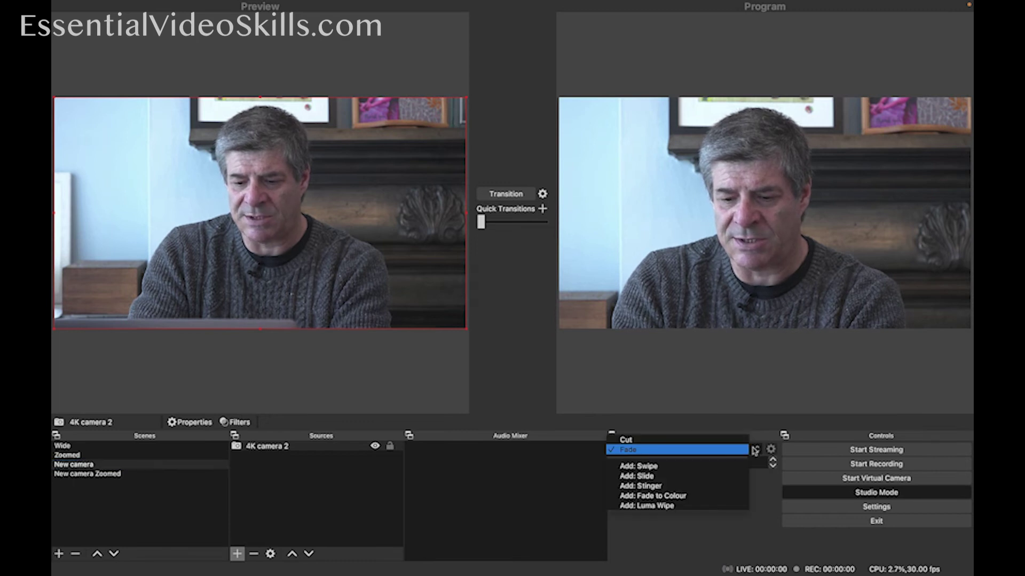
pyautogui.click(713, 442)
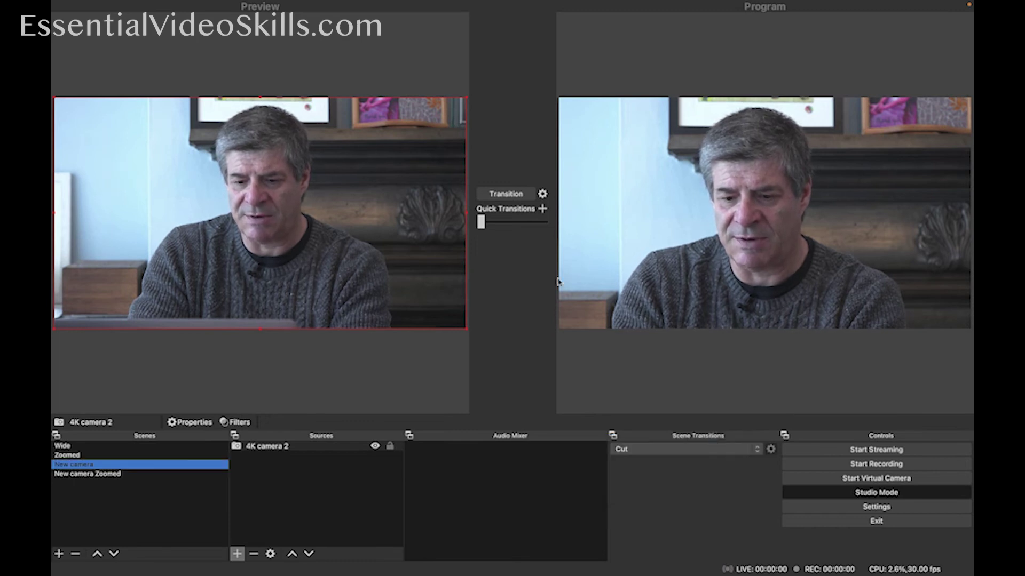
# Step: Cut the previewed scene to Program several times, swapping the shots
pyautogui.click(505, 195)
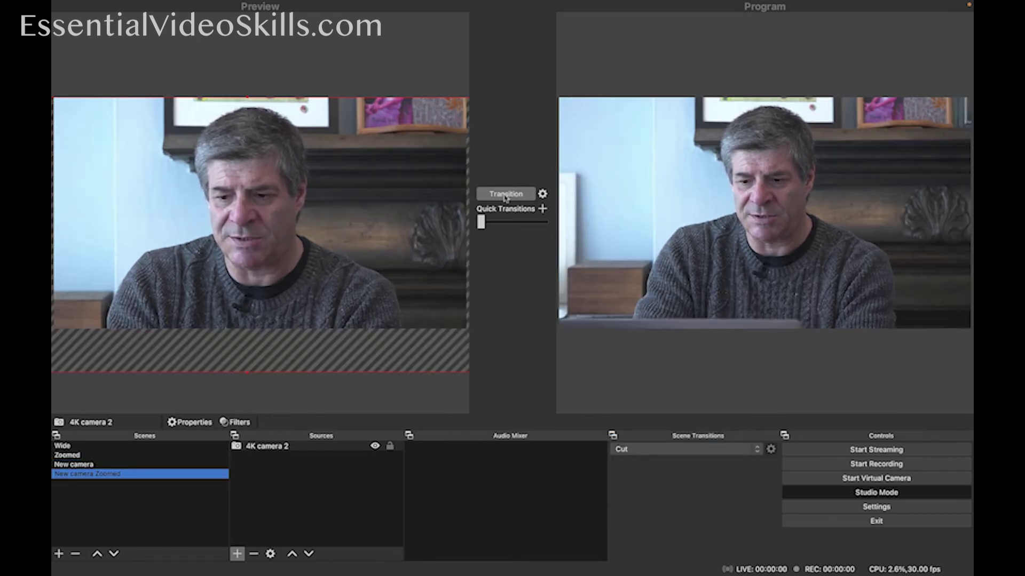
pyautogui.click(506, 195)
pyautogui.click(506, 195)
pyautogui.click(505, 196)
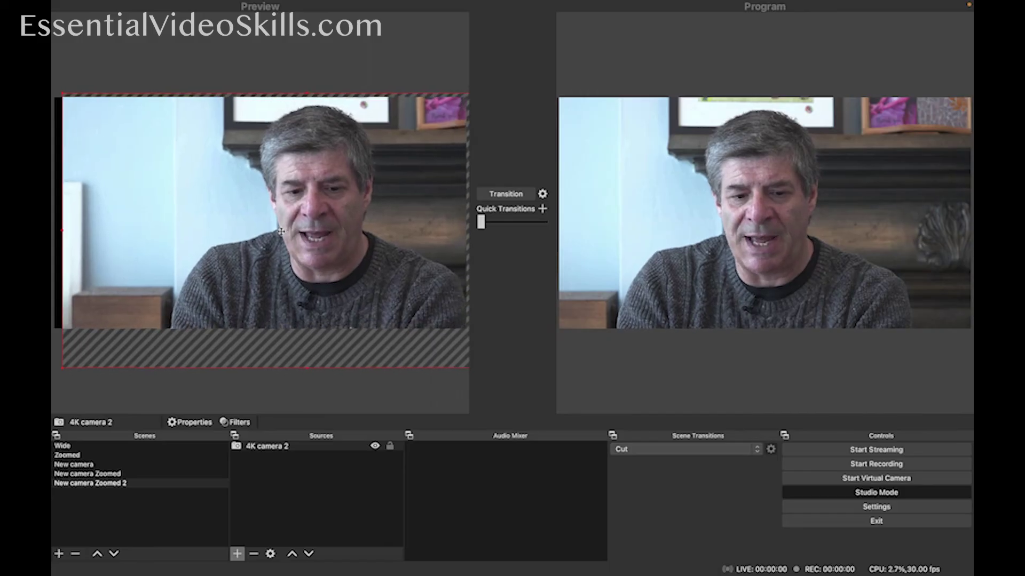
# Step: Snap the New camera Zoomed 2 camera image to the canvas edges and cut it live
pyautogui.moveTo(281, 231)
pyautogui.mouseDown()
pyautogui.moveTo(179, 237)
pyautogui.moveTo(273, 237)
pyautogui.mouseUp()
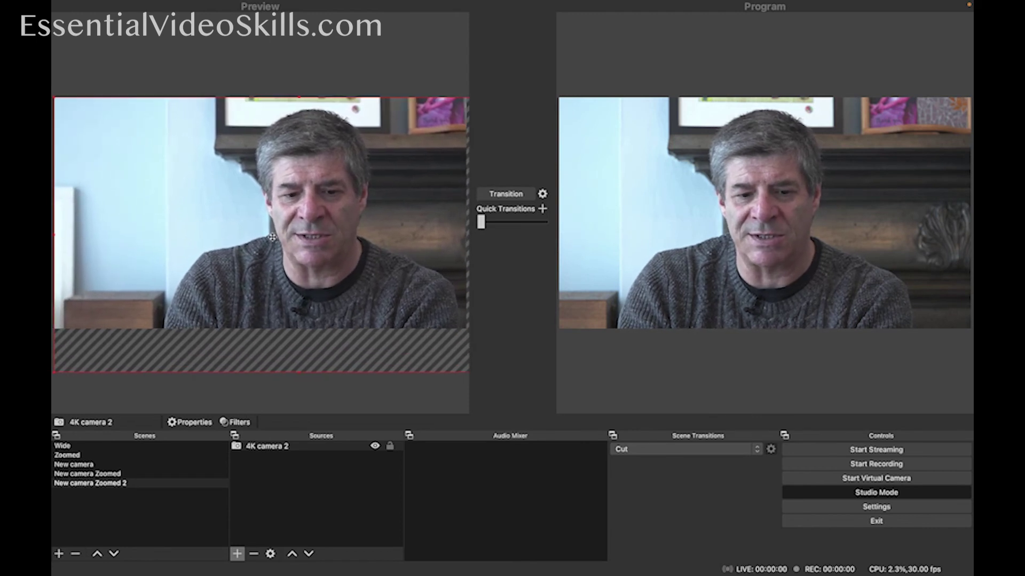
pyautogui.click(517, 196)
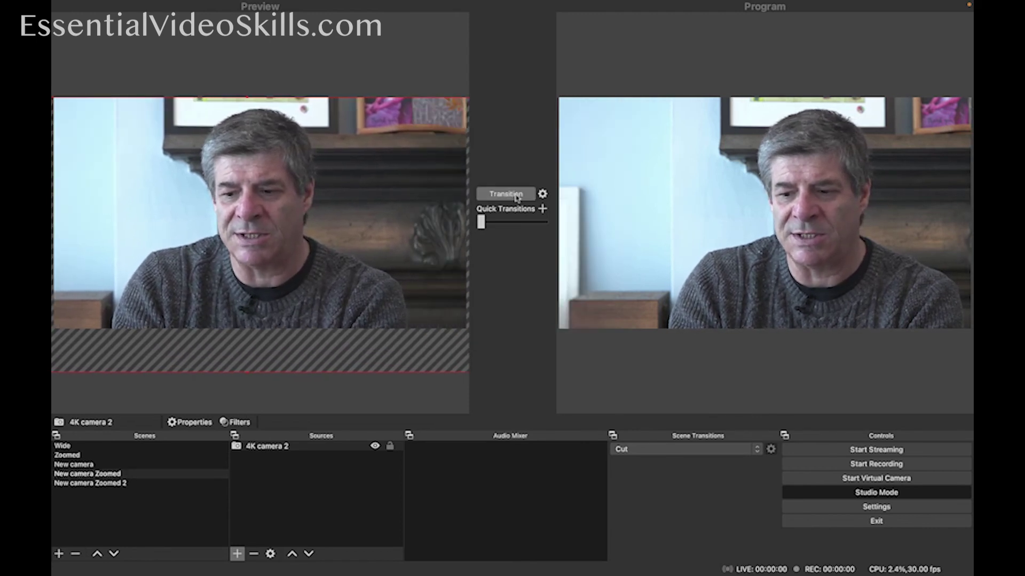